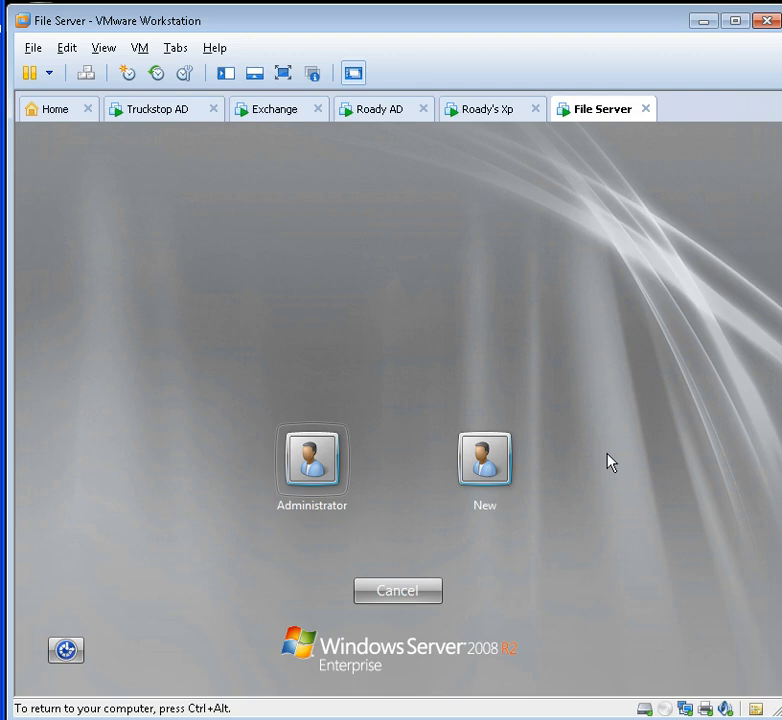
Step: Sign the File Server VM in as Administrator by entering the account password
{"action": "left_click", "coordinate": [333, 486]}
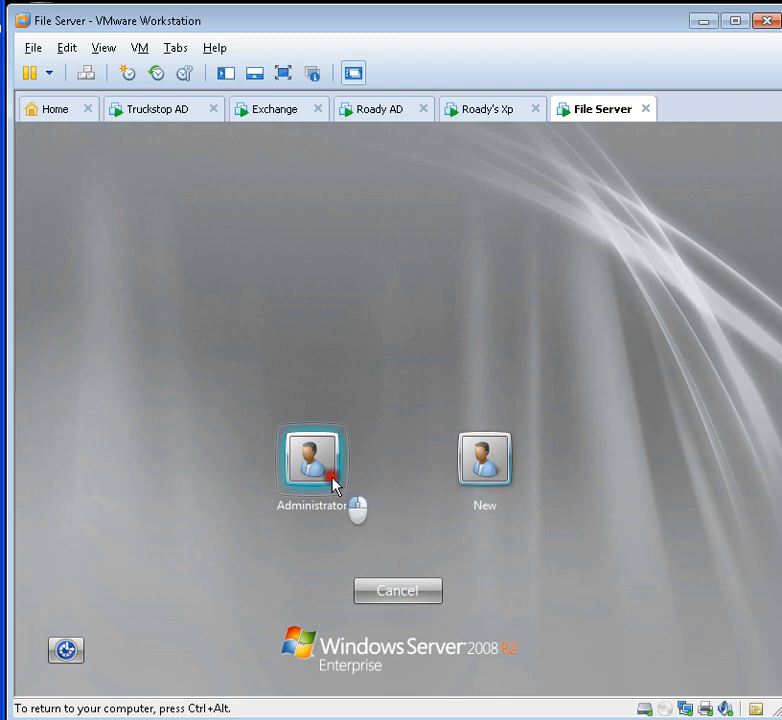
{"action": "left_click", "coordinate": [348, 507]}
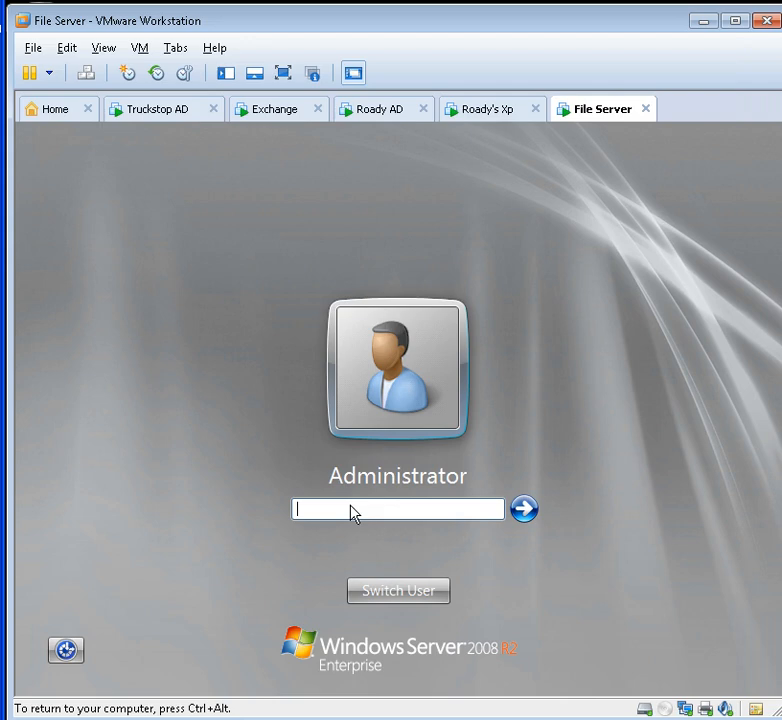
{"action": "type", "text": "•••••••••••"}
{"action": "key", "text": "Return"}
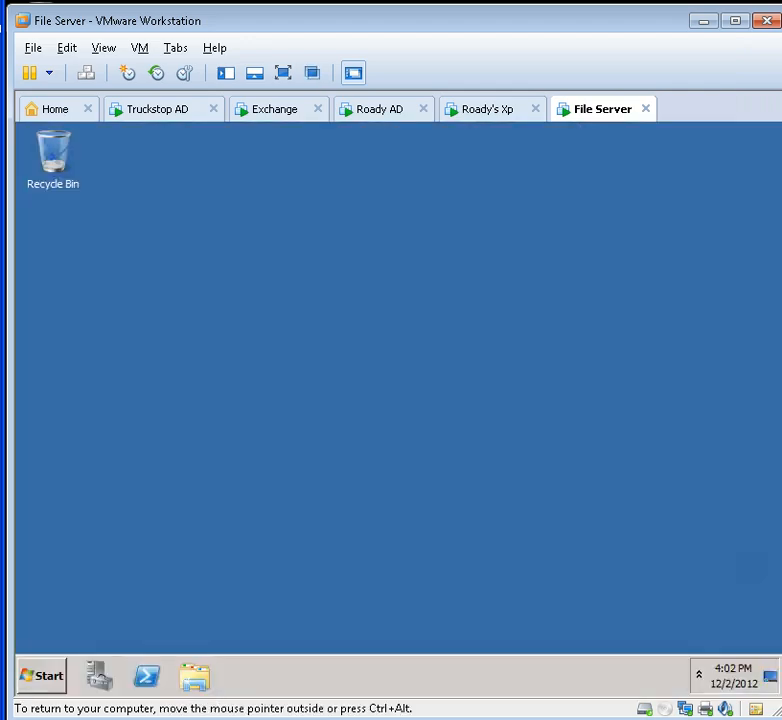
{"action": "right_click", "coordinate": [758, 474]}
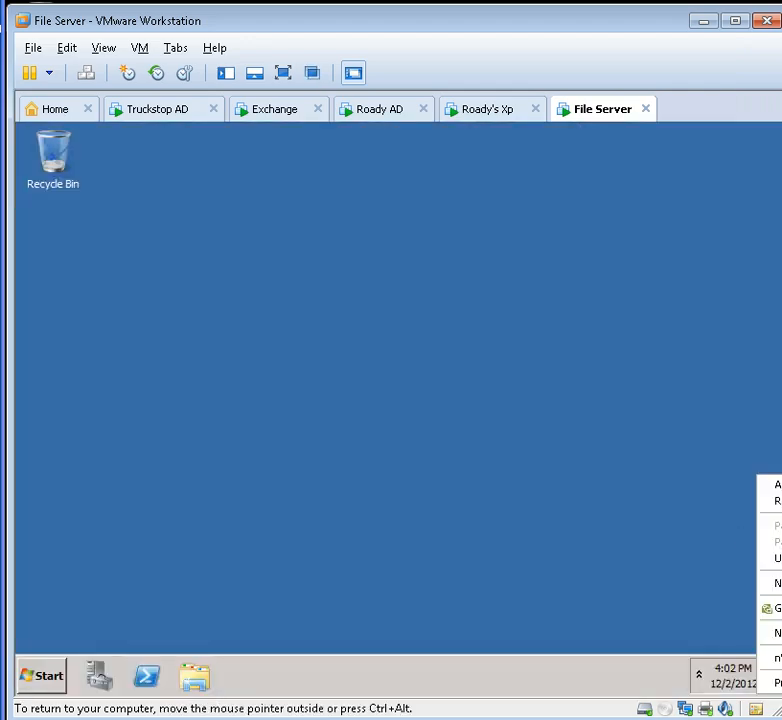
Step: Close Initial Configuration Tasks and open Computer's Properties from the Start menu
{"action": "left_click", "coordinate": [772, 501]}
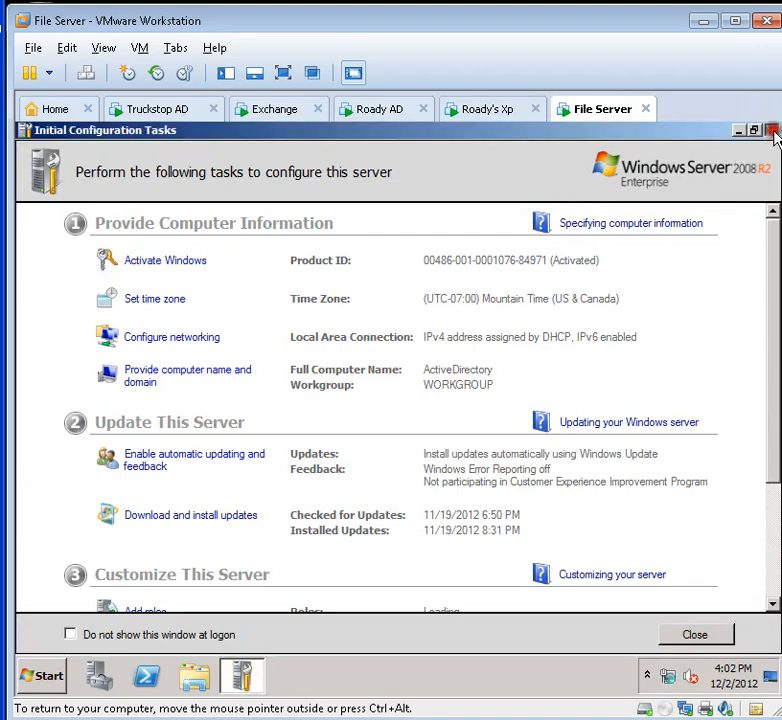
{"action": "left_click", "coordinate": [774, 132]}
{"action": "left_click", "coordinate": [42, 676]}
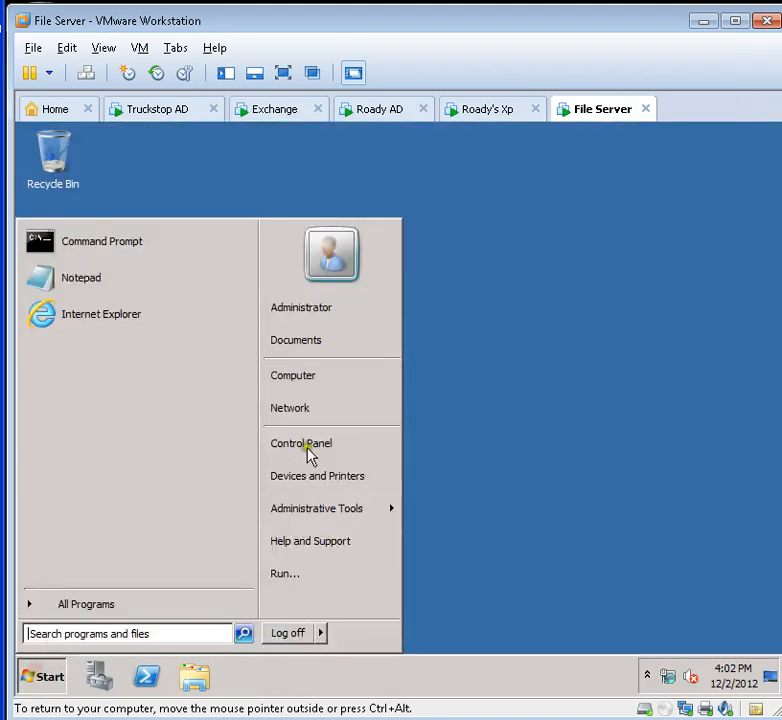
{"action": "right_click", "coordinate": [307, 378]}
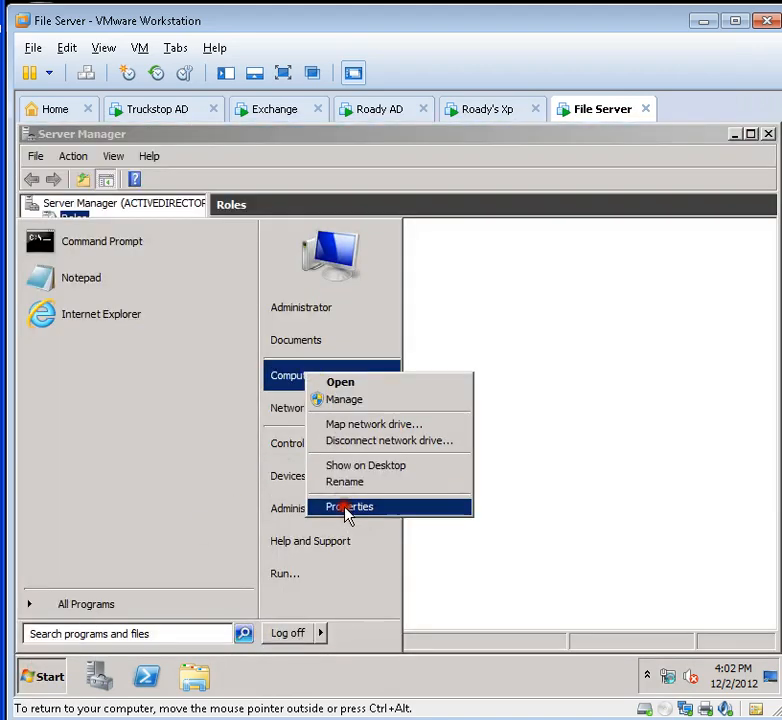
{"action": "mouse_move", "coordinate": [348, 512]}
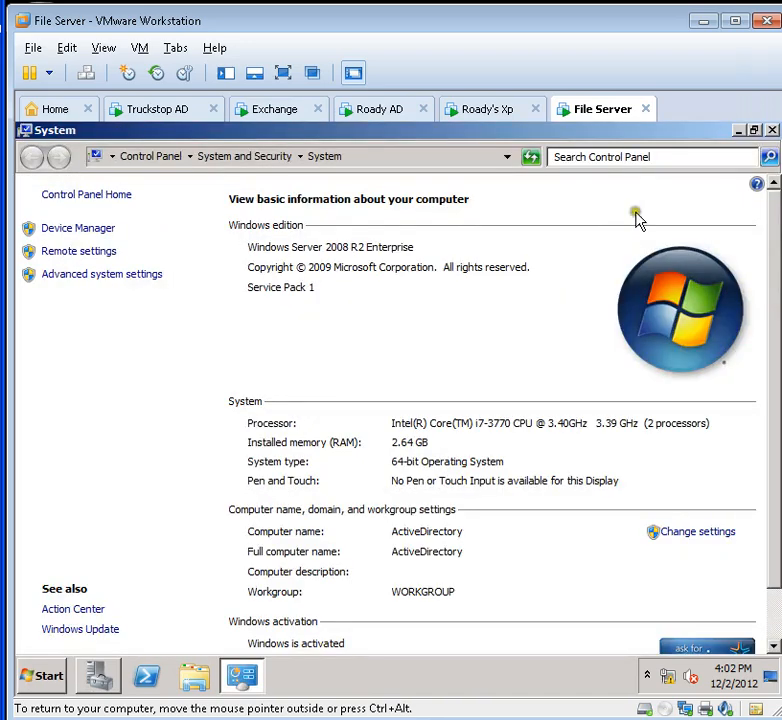
{"action": "left_click", "coordinate": [698, 535]}
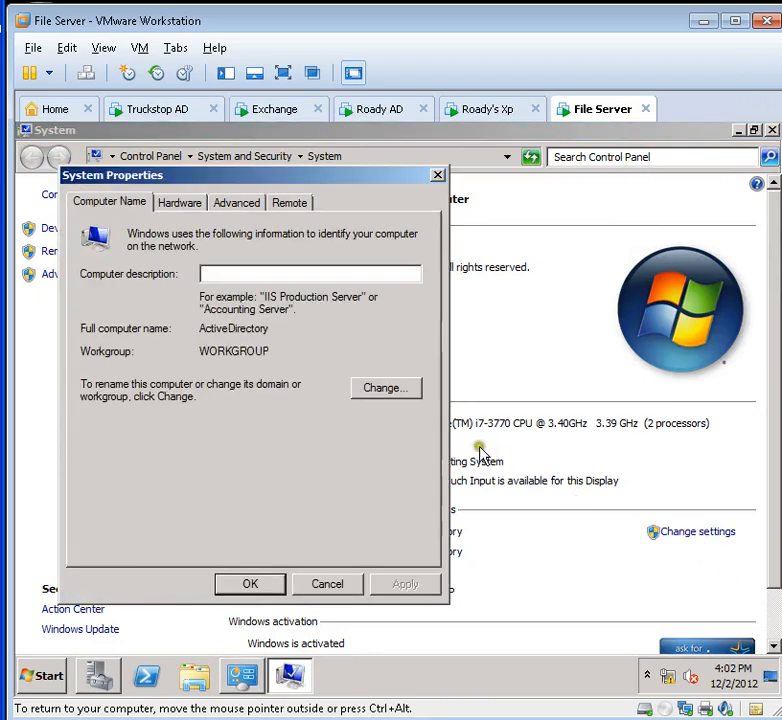
{"action": "left_click", "coordinate": [389, 390]}
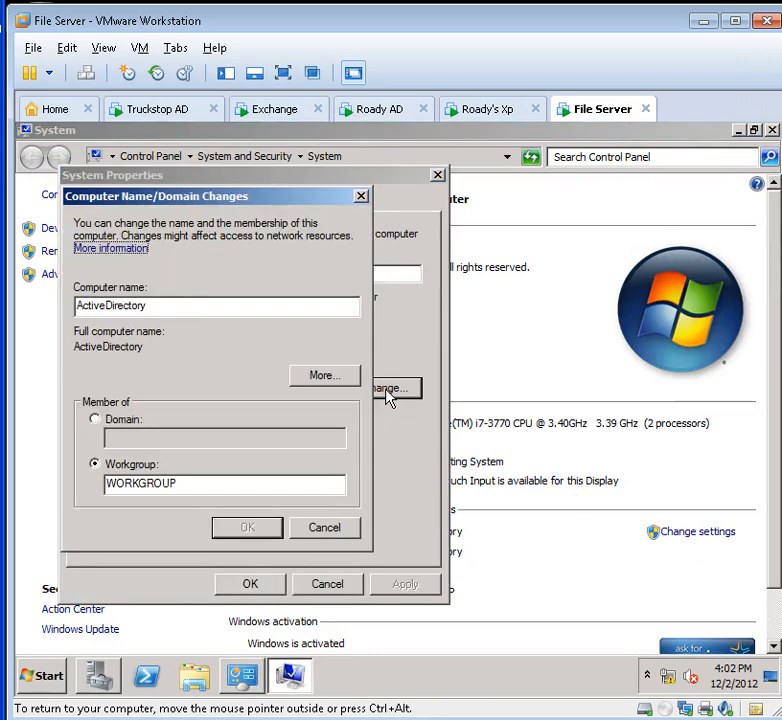
{"action": "left_click_drag", "start_coordinate": [146, 306], "coordinate": [78, 307]}
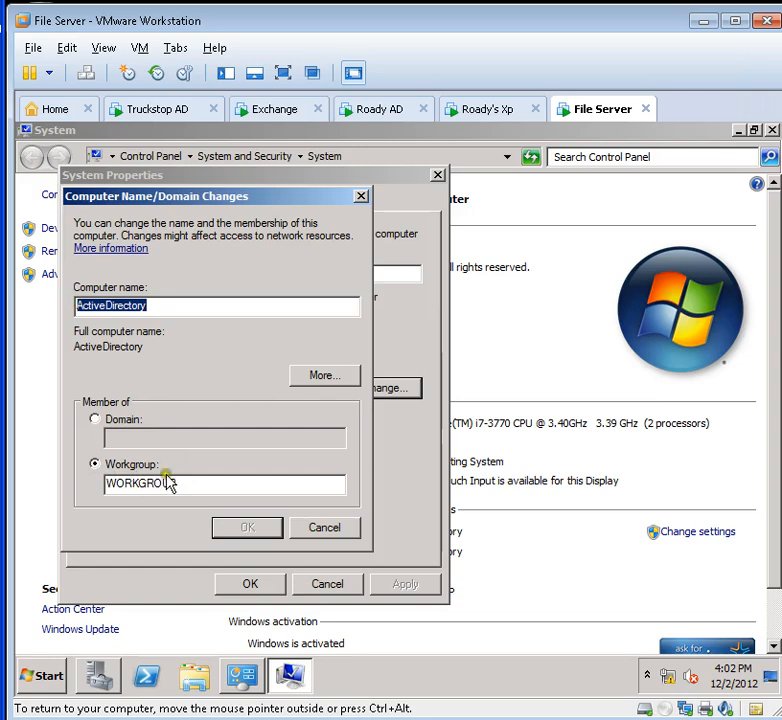
{"action": "left_click", "coordinate": [335, 528]}
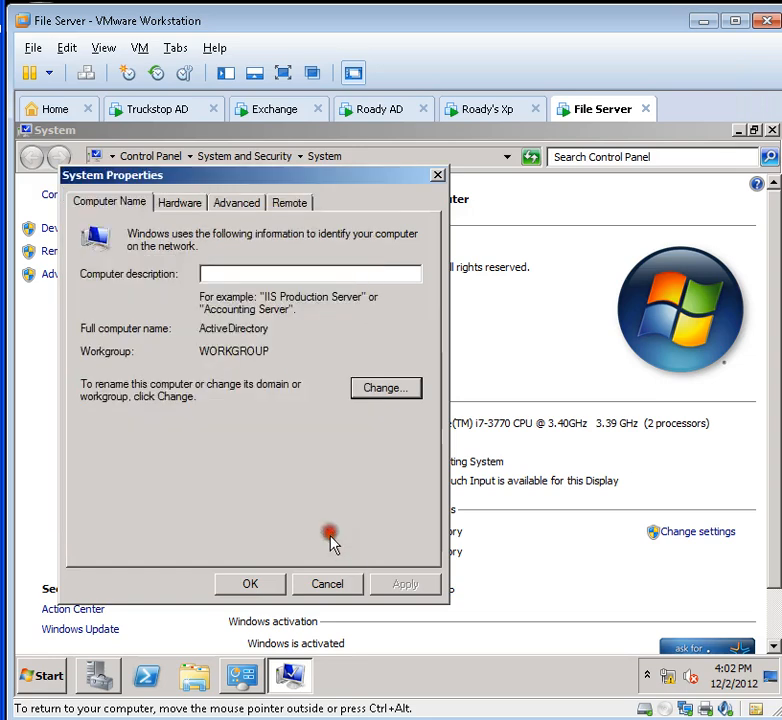
{"action": "left_click", "coordinate": [327, 584]}
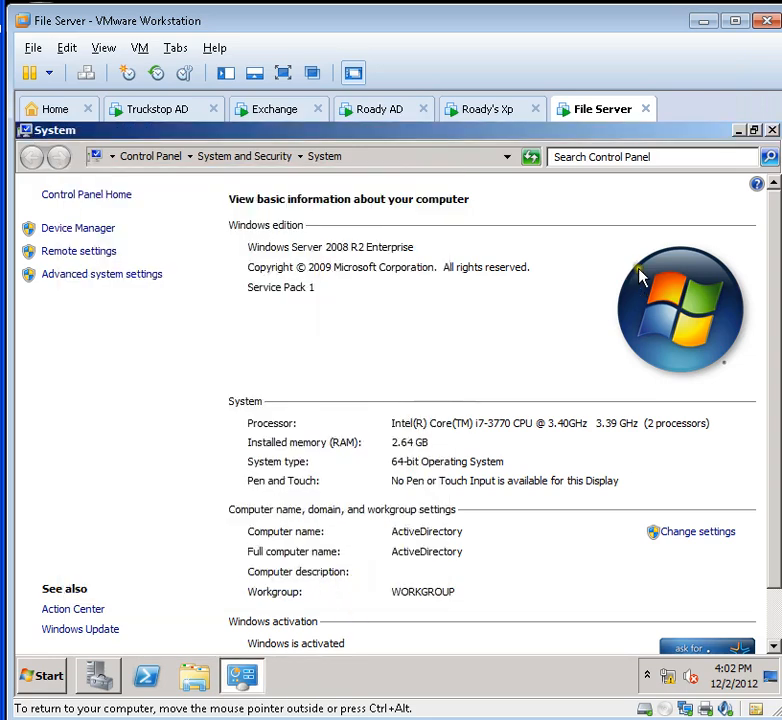
Step: Close the System information page and the Server Manager window
{"action": "left_click", "coordinate": [773, 131]}
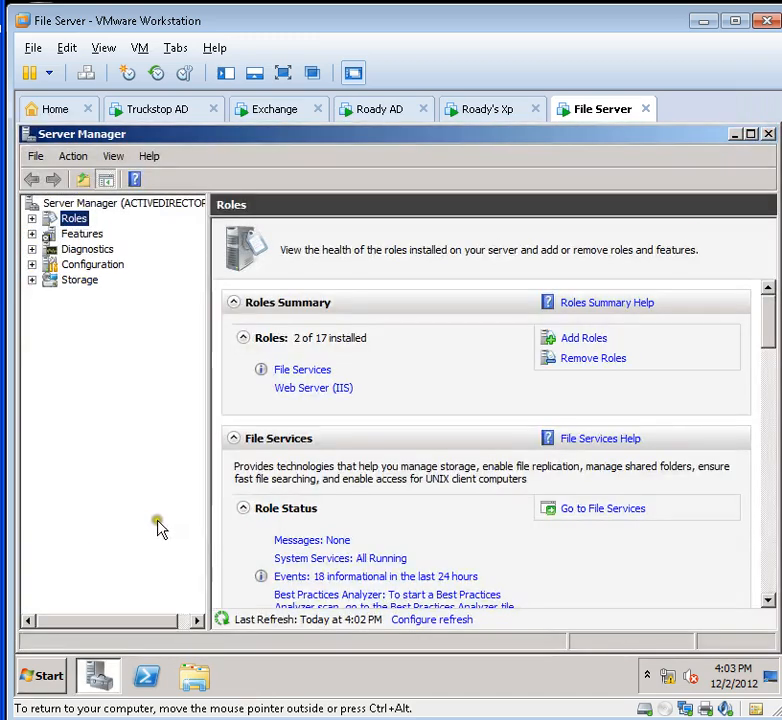
{"action": "left_click_drag", "start_coordinate": [778, 127], "coordinate": [764, 133]}
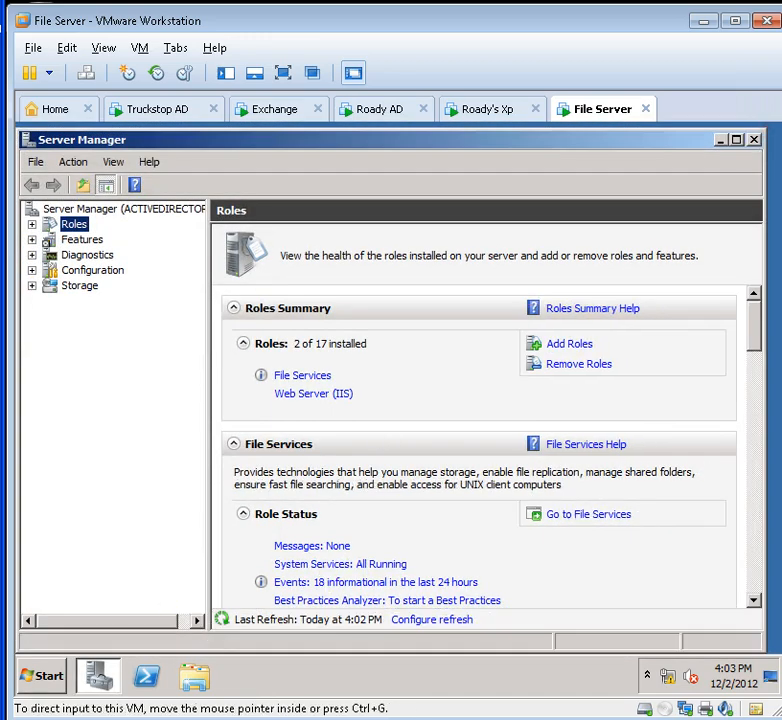
{"action": "left_click", "coordinate": [755, 141]}
Step: Run ipconfig in a Command Prompt, showing autoconfigured address 169.254.11.2 with no gateway
{"action": "left_click", "coordinate": [38, 689]}
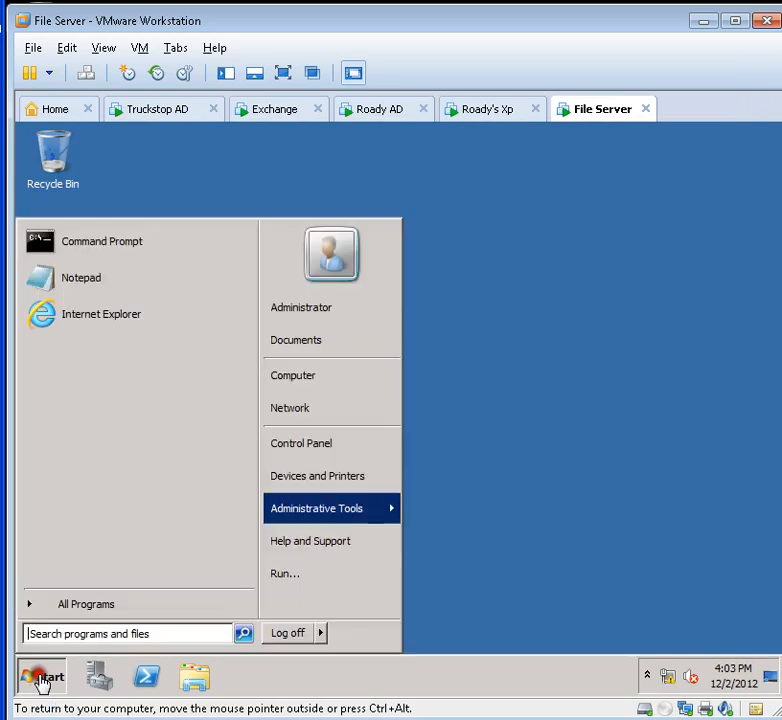
{"action": "left_click", "coordinate": [128, 252]}
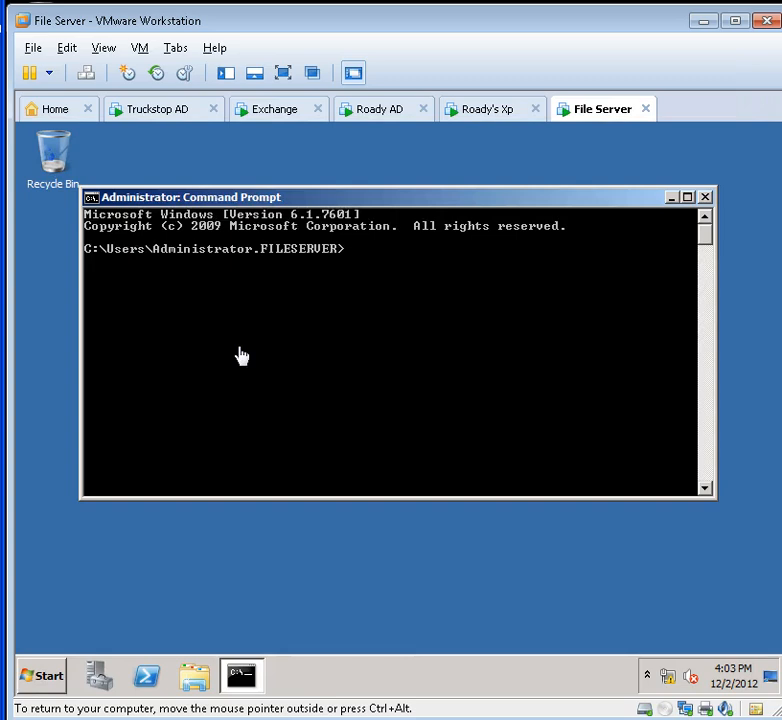
{"action": "type", "text": "ipconfig"}
{"action": "key", "text": "Return"}
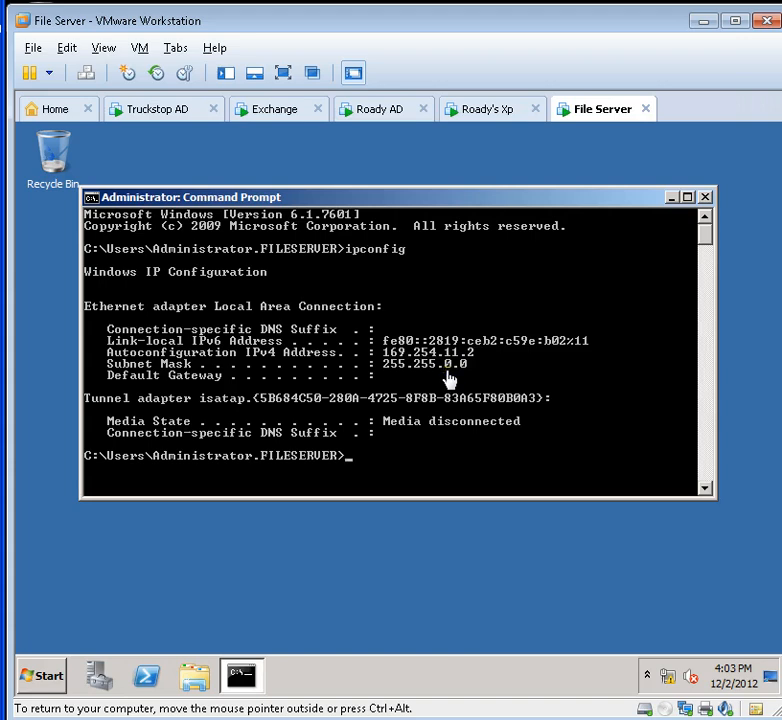
Step: Minimize Command Prompt and open Local Area Connection properties via the Network and Sharing Center's adapter settings
{"action": "left_click", "coordinate": [671, 197]}
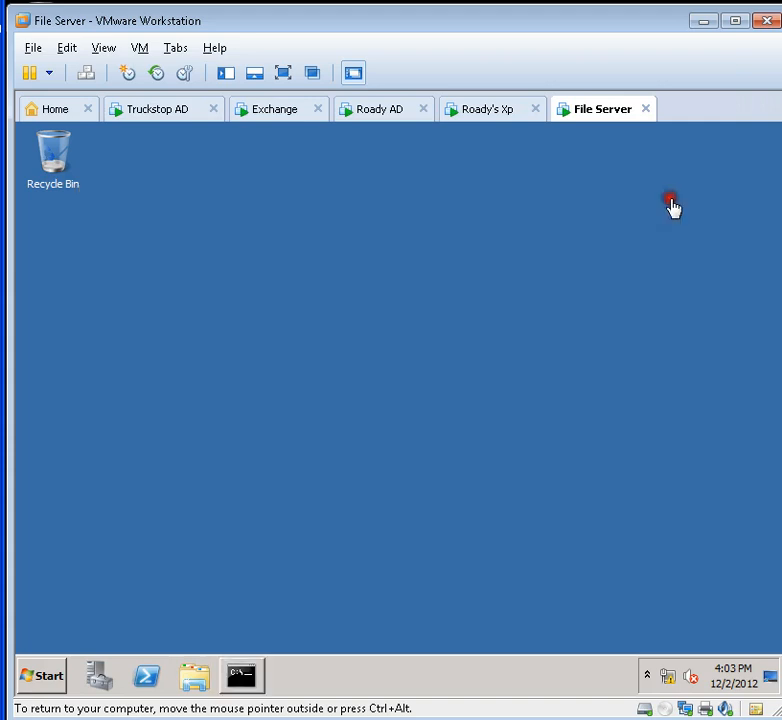
{"action": "left_click", "coordinate": [55, 680]}
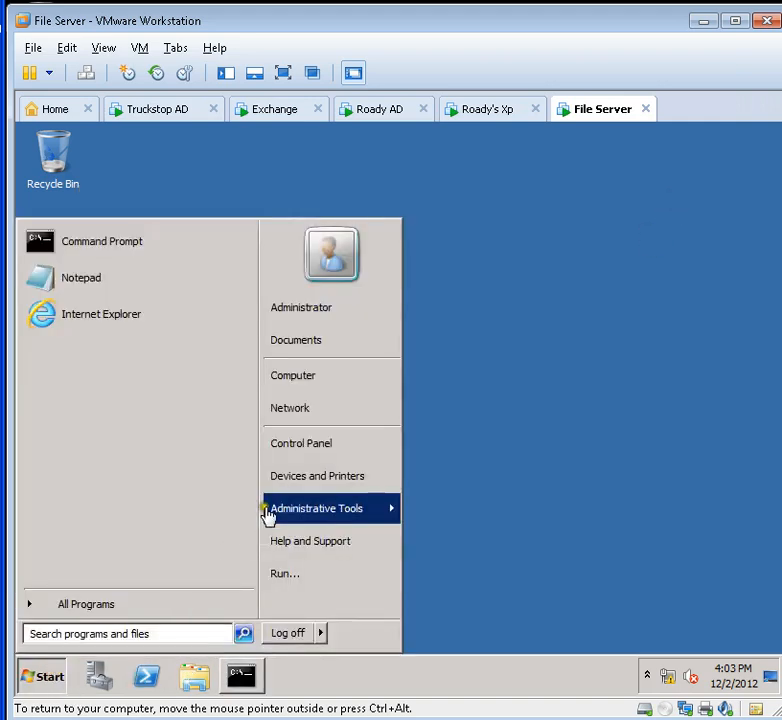
{"action": "left_click", "coordinate": [309, 443]}
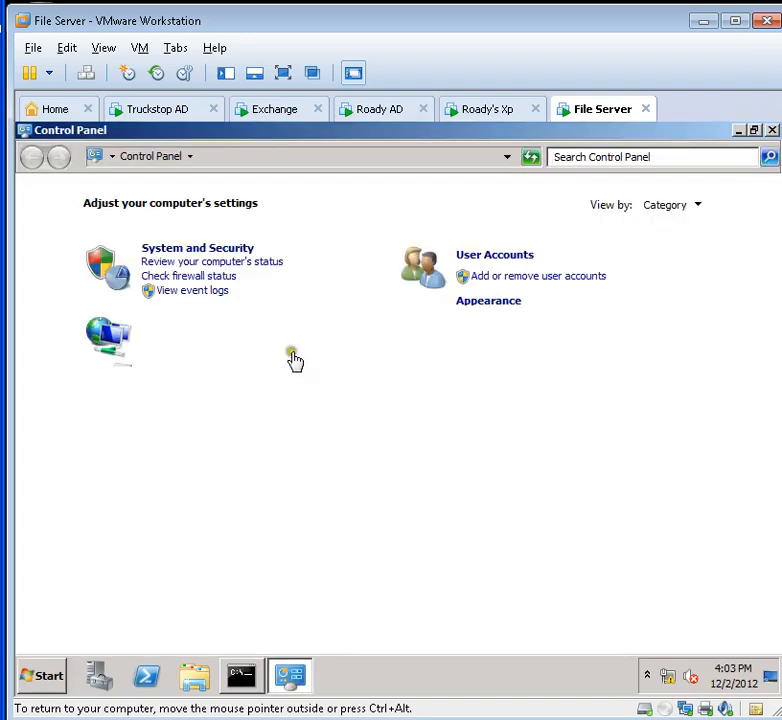
{"action": "left_click", "coordinate": [209, 326]}
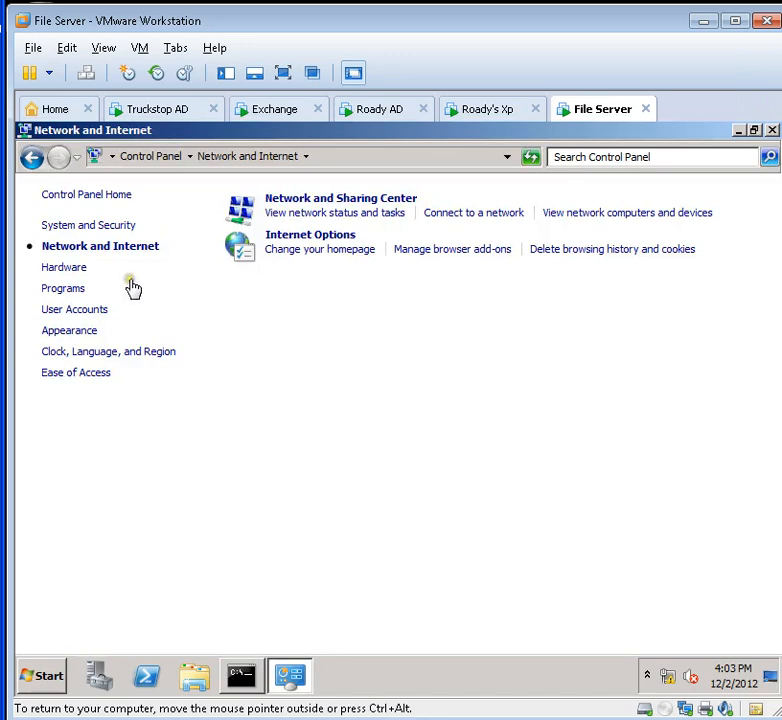
{"action": "left_click", "coordinate": [322, 201]}
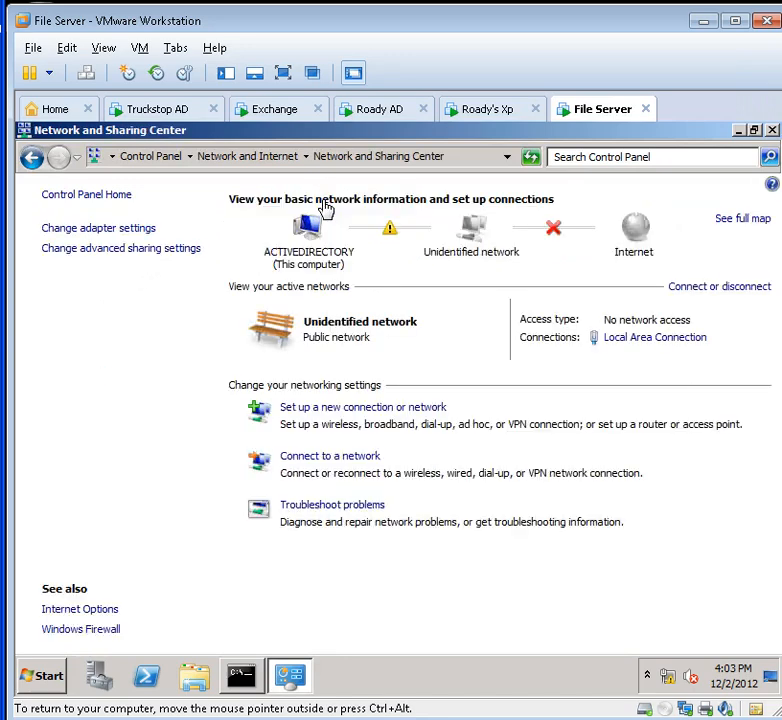
{"action": "left_click", "coordinate": [106, 228]}
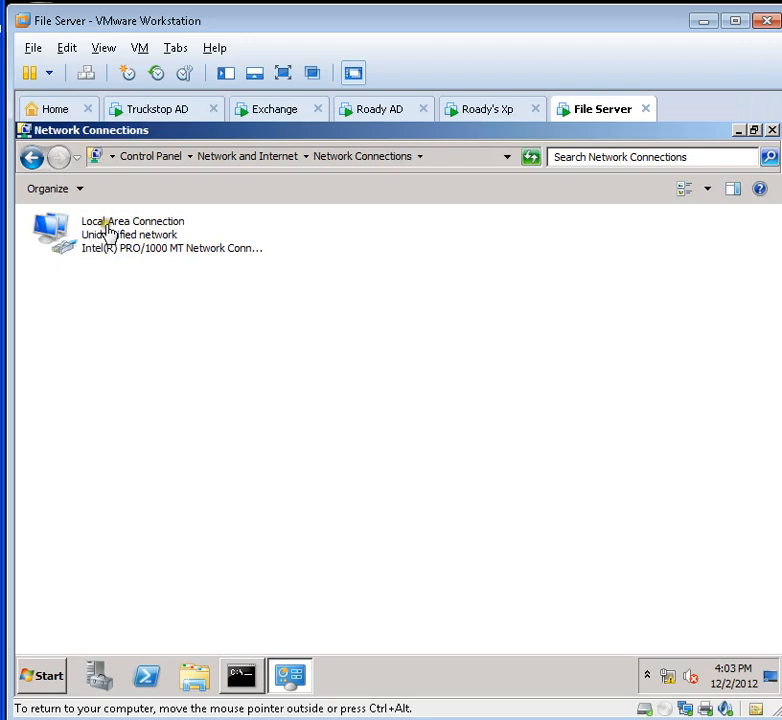
{"action": "right_click", "coordinate": [110, 228]}
{"action": "left_click", "coordinate": [142, 379]}
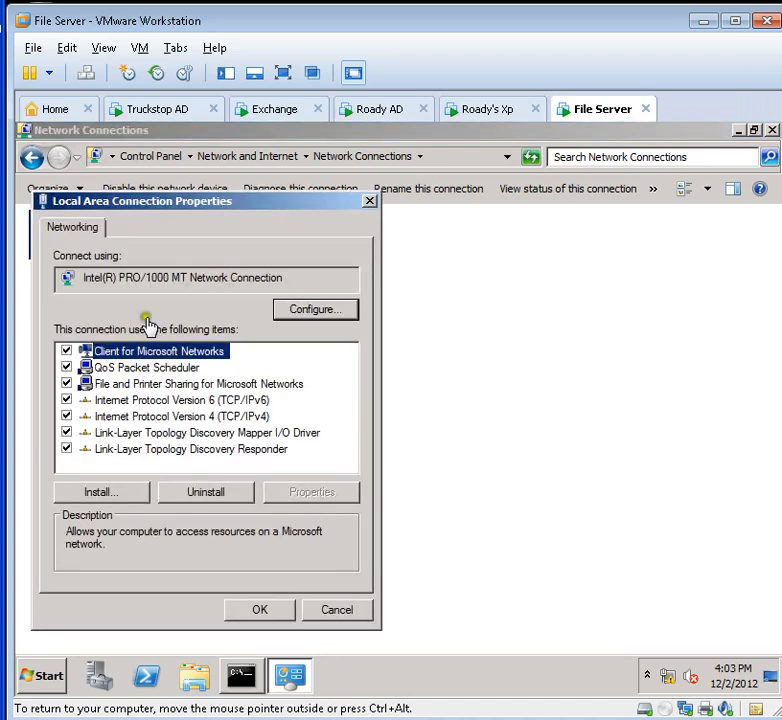
Step: Uncheck Internet Protocol Version 6 and open the Internet Protocol Version 4 properties
{"action": "left_click", "coordinate": [66, 433]}
{"action": "left_click", "coordinate": [66, 449]}
{"action": "left_click", "coordinate": [66, 419]}
{"action": "left_click", "coordinate": [66, 400]}
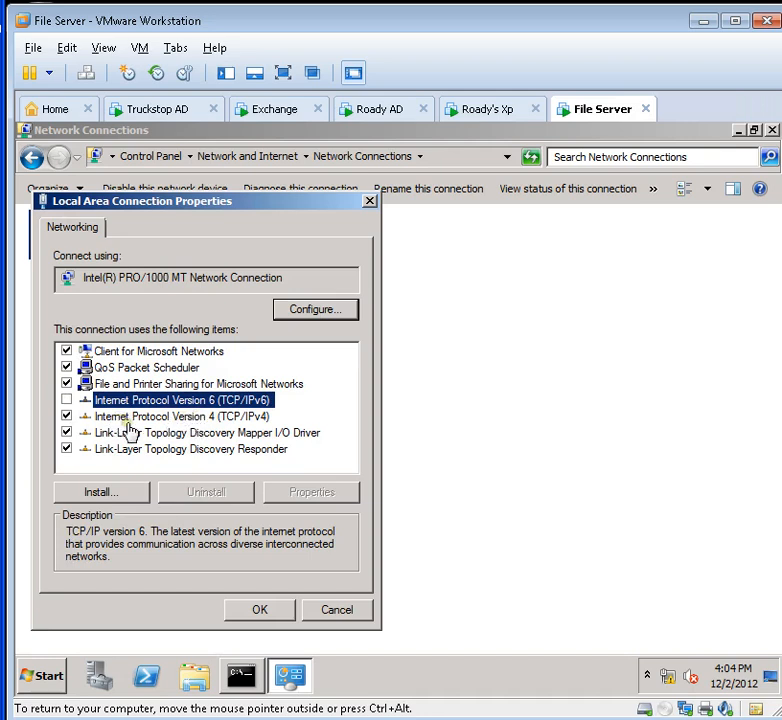
{"action": "left_click", "coordinate": [190, 418]}
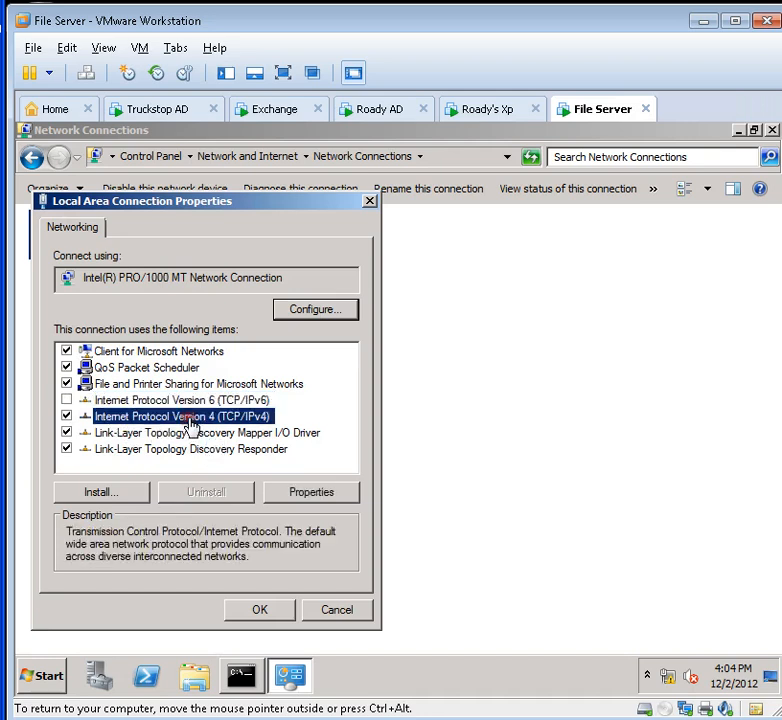
{"action": "left_click", "coordinate": [318, 495]}
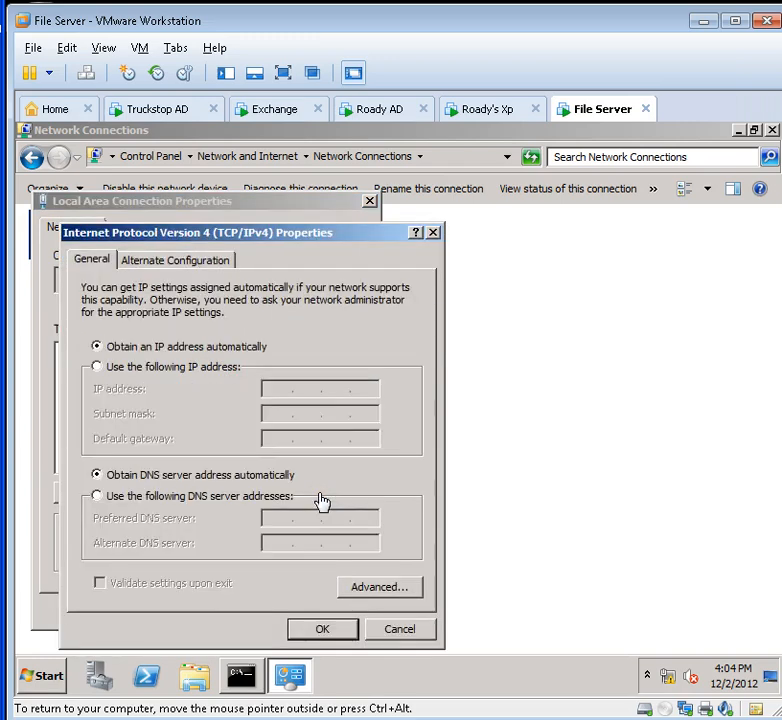
Step: Switch to a static IP: 192.168.110.2, mask 255.255.255.0, gateway 192.168.110.1
{"action": "left_click", "coordinate": [100, 368]}
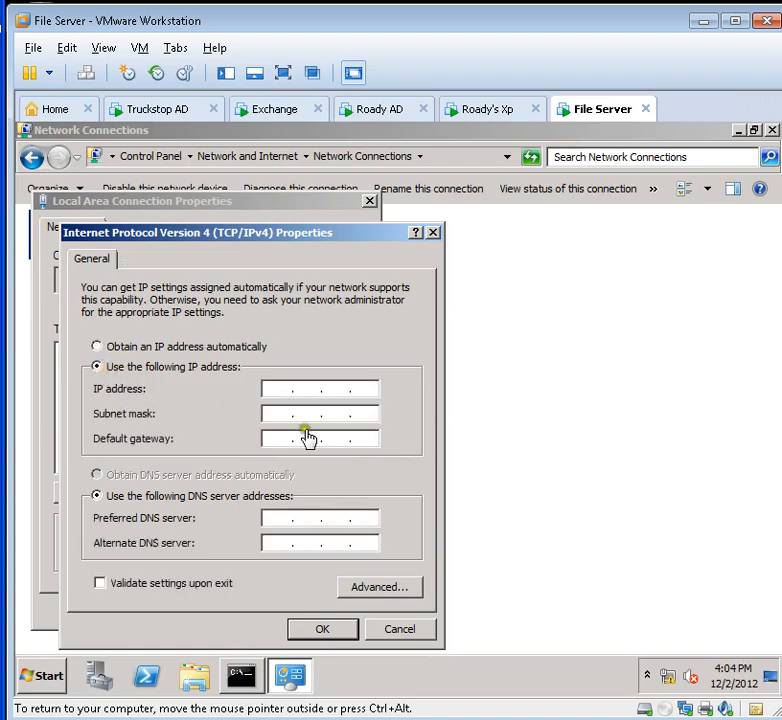
{"action": "left_click", "coordinate": [278, 392]}
{"action": "type", "text": "192 . "}
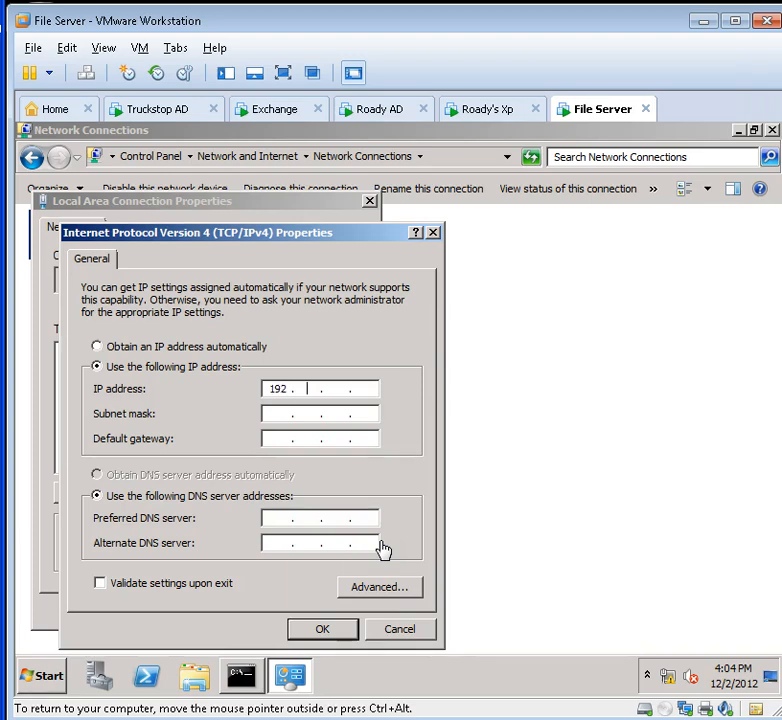
{"action": "type", "text": "168 . 110"}
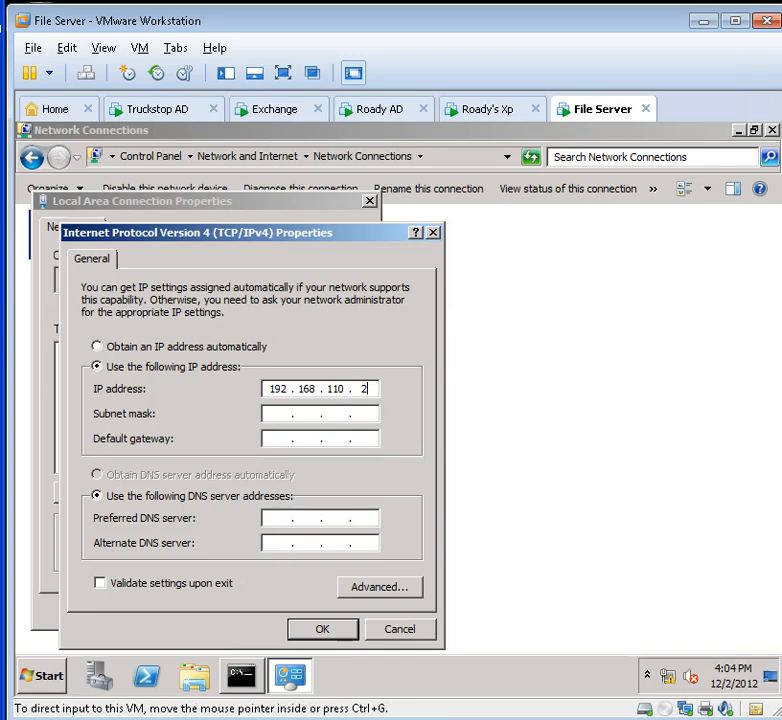
{"action": "left_click", "coordinate": [279, 414]}
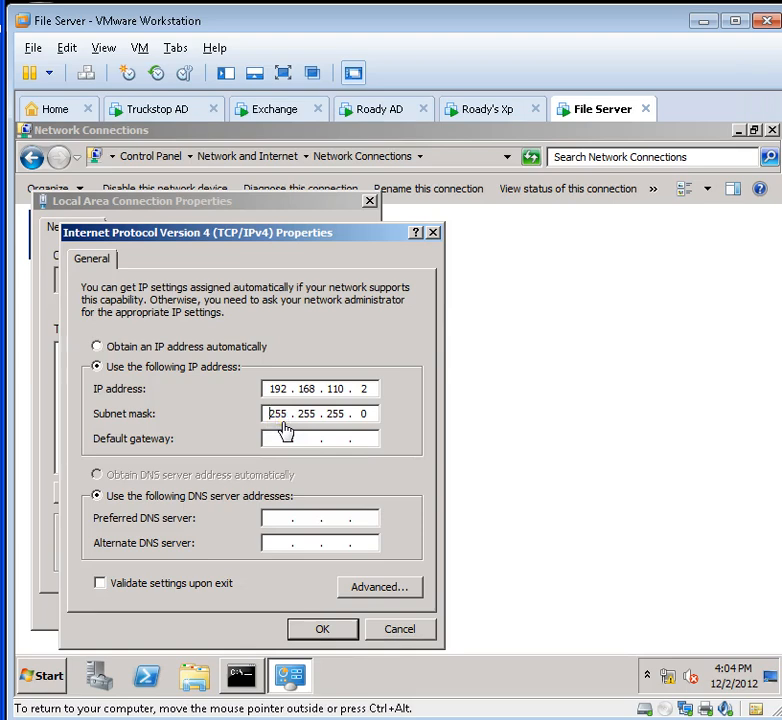
{"action": "left_click", "coordinate": [312, 418]}
{"action": "left_click", "coordinate": [285, 444]}
{"action": "type", "text": "192 . 168 . 110"}
{"action": "key", "text": "BackSpace"}
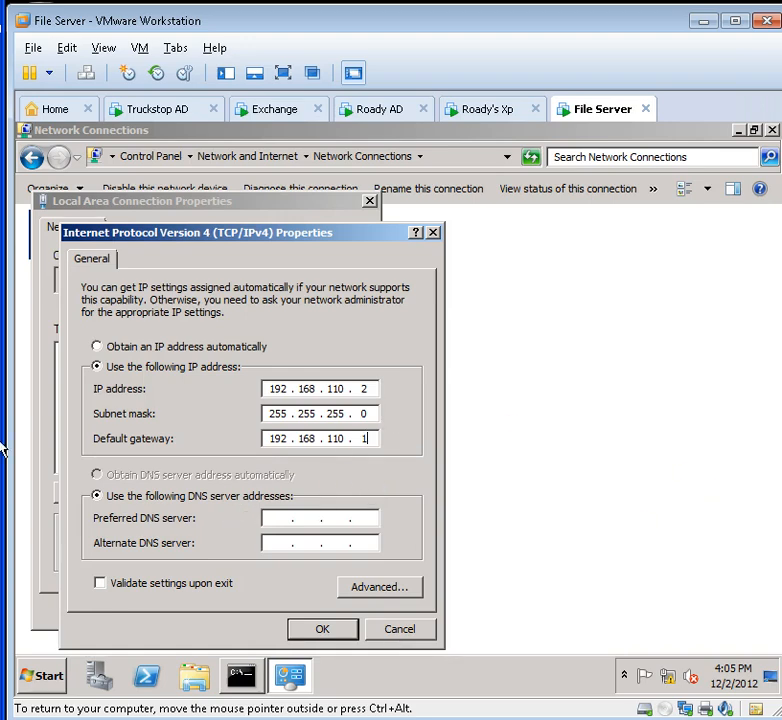
Step: Enter preferred DNS 192.168.110.2 and alternate DNS 127.0.0.0, then confirm with OK
{"action": "left_click", "coordinate": [266, 521]}
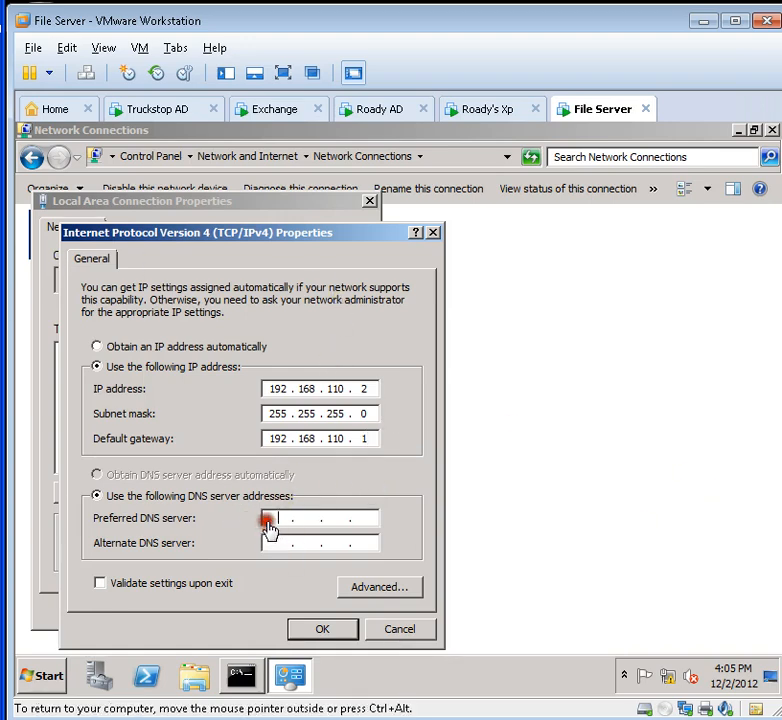
{"action": "type", "text": "1"}
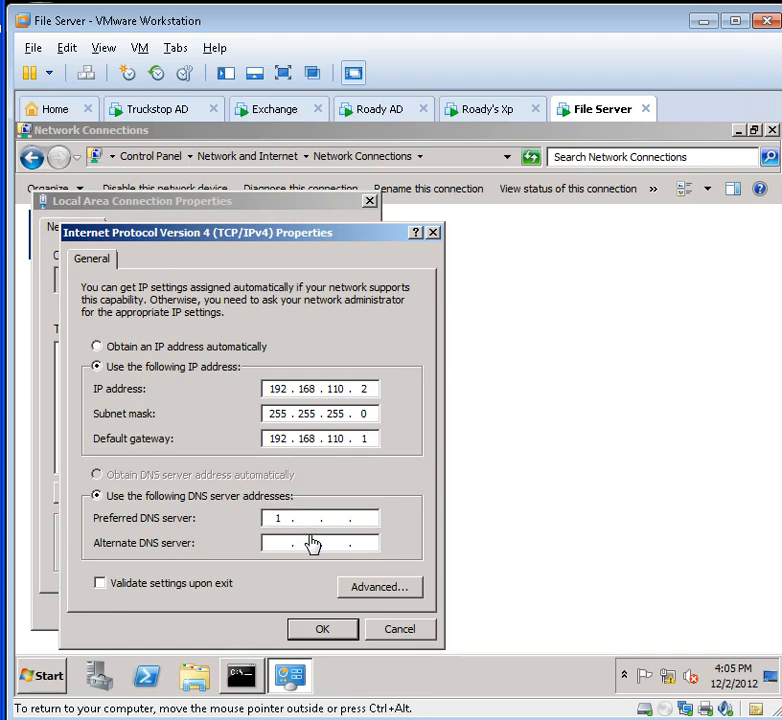
{"action": "type", "text": "92 . 168 . 110 . 2"}
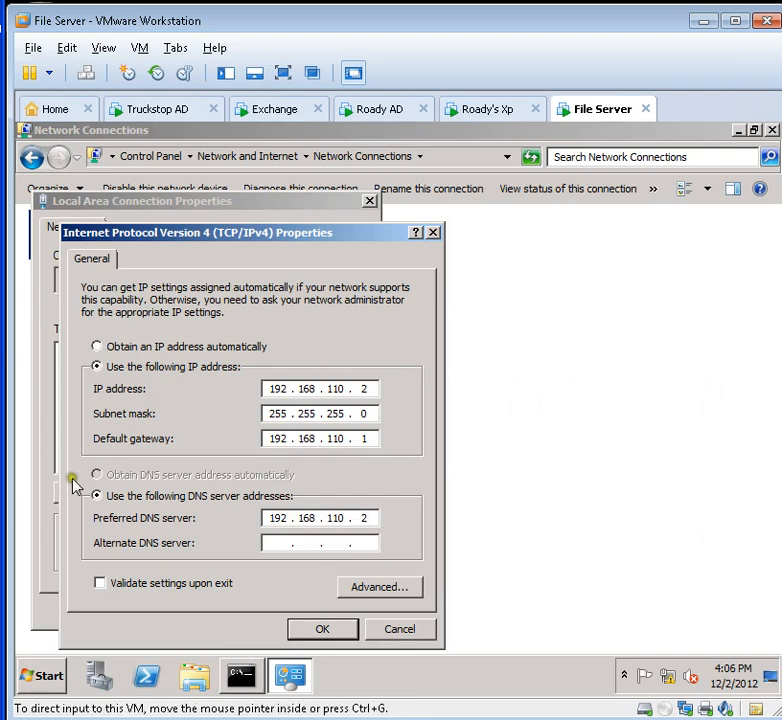
{"action": "left_click", "coordinate": [272, 545]}
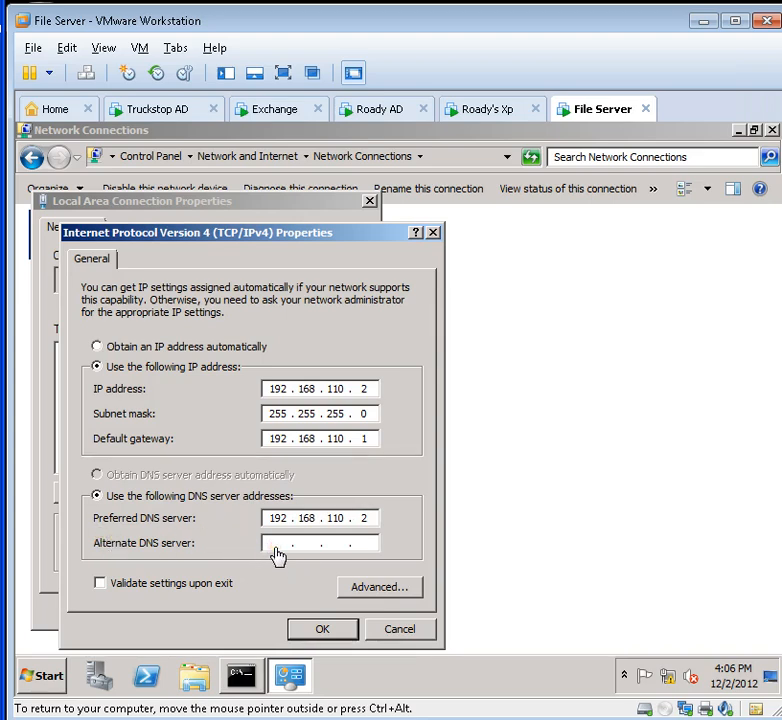
{"action": "type", "text": "127 . "}
{"action": "type", "text": "0 . 0 ."}
{"action": "left_click", "coordinate": [330, 543]}
{"action": "type", "text": "0 ."}
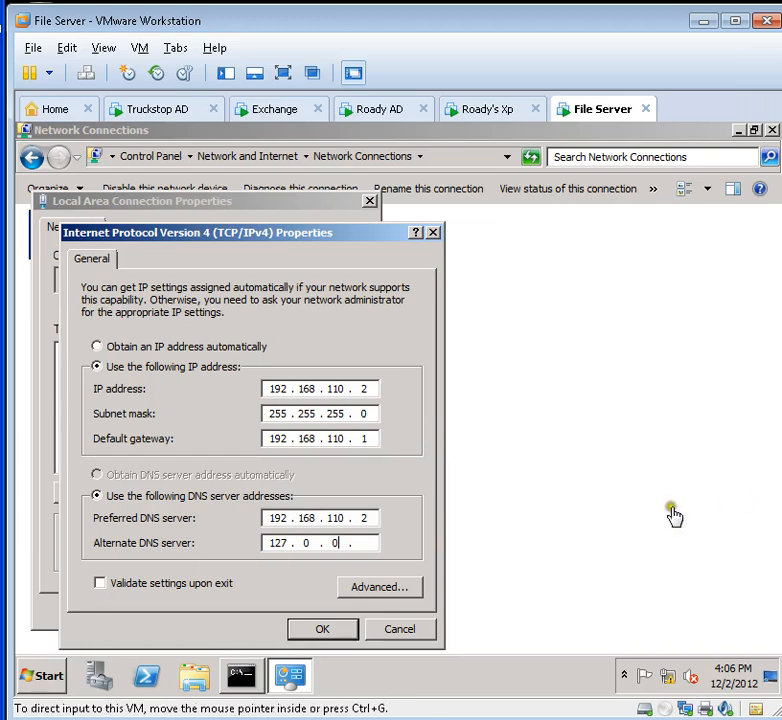
{"action": "left_click", "coordinate": [362, 543]}
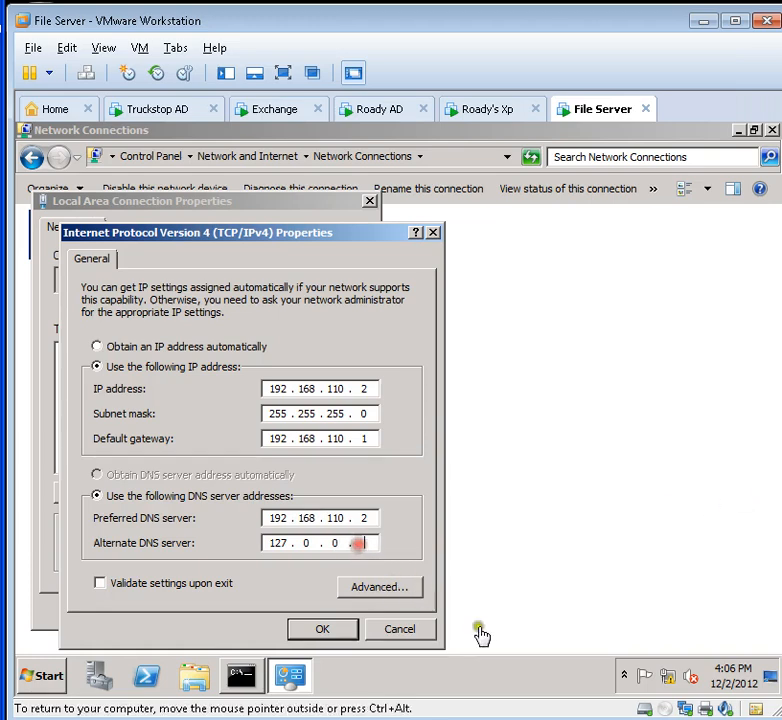
{"action": "type", "text": "0"}
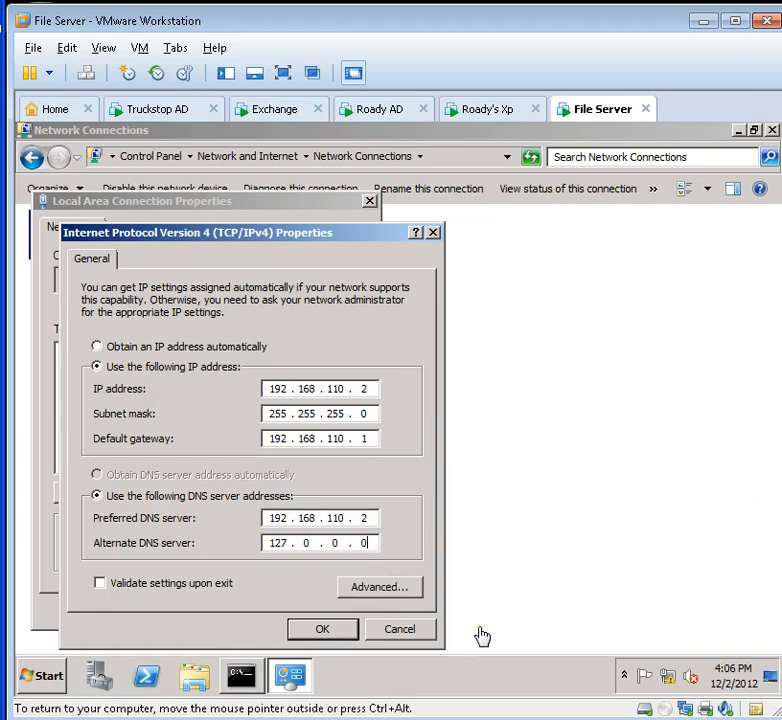
{"action": "left_click", "coordinate": [300, 630]}
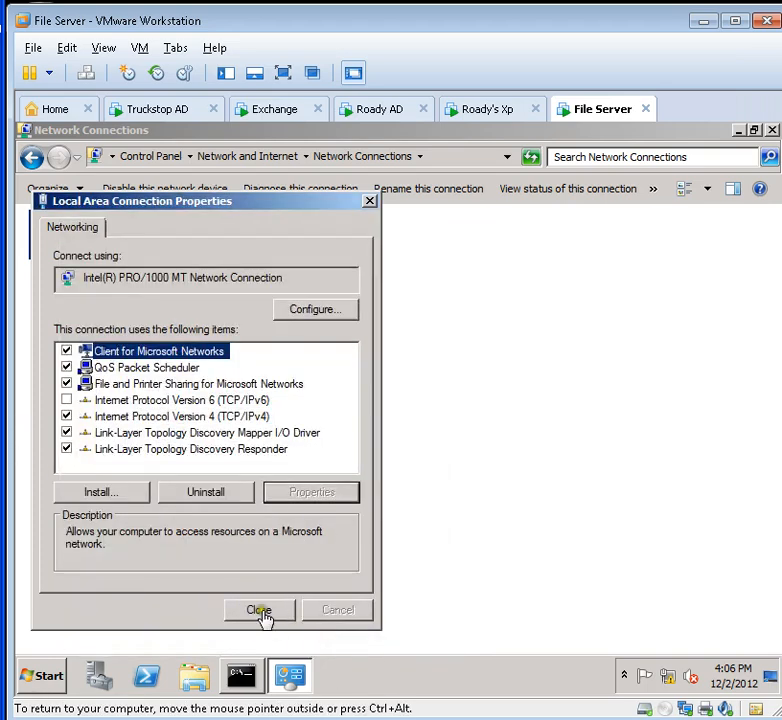
Step: Close Local Area Connection Properties and the Network Connections window
{"action": "left_click", "coordinate": [264, 617]}
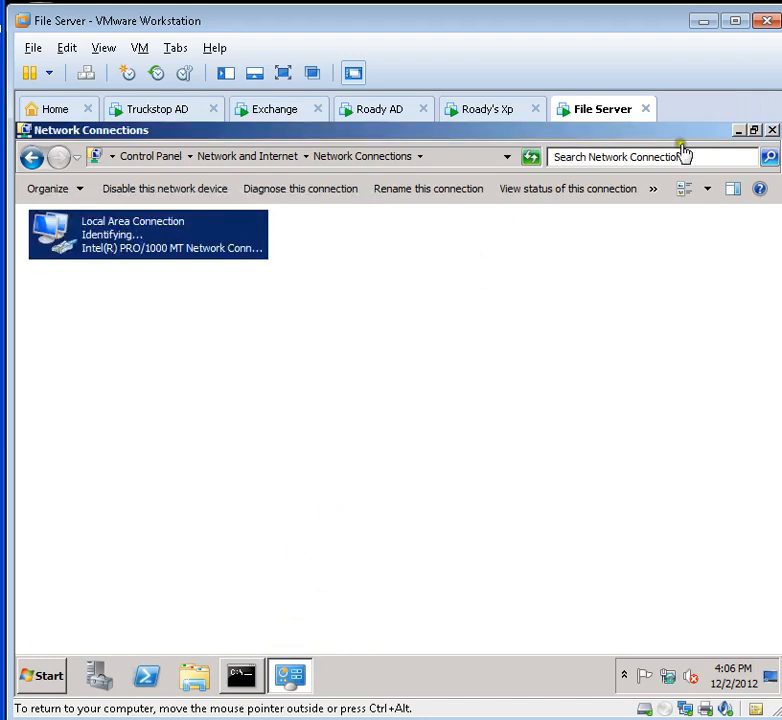
{"action": "left_click", "coordinate": [772, 130]}
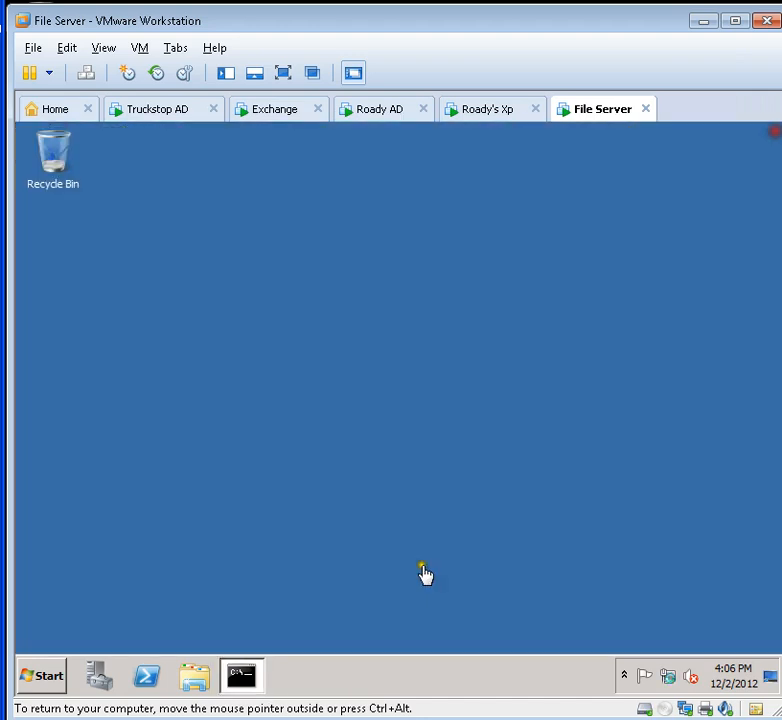
Step: Rerun ipconfig in Command Prompt to confirm 192.168.110.2 with gateway 192.168.110.1, then release the VM
{"action": "left_click", "coordinate": [240, 678]}
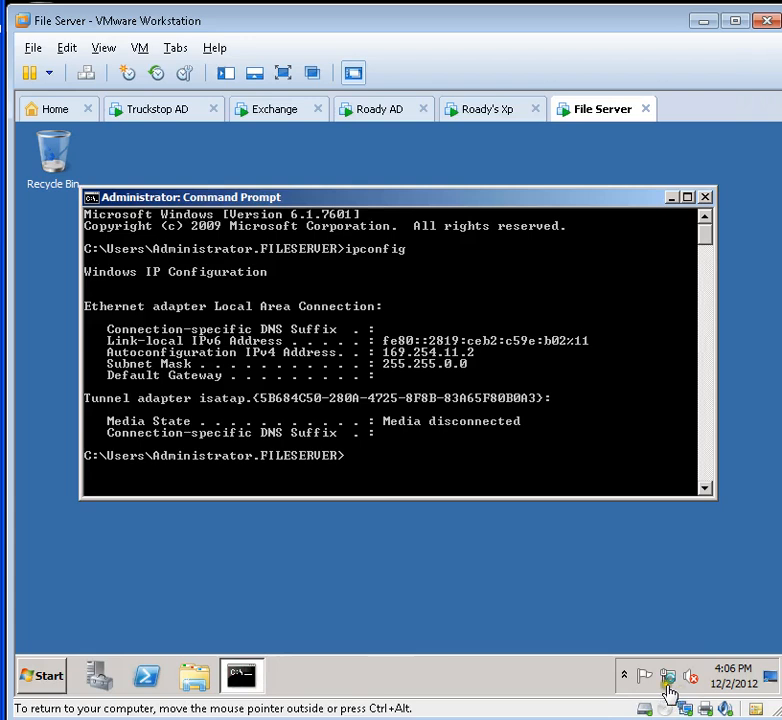
{"action": "mouse_move", "coordinate": [669, 692]}
{"action": "type", "text": "ipconfig"}
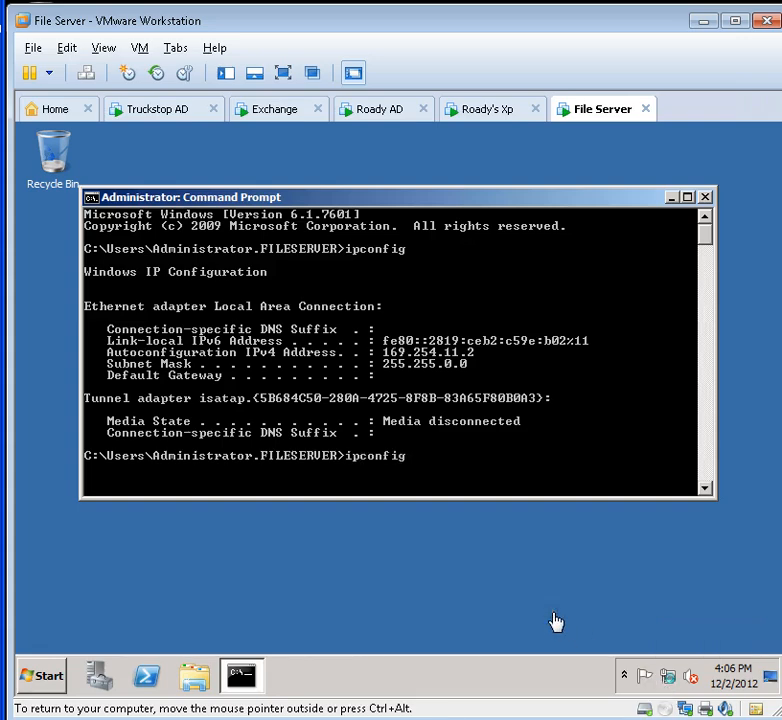
{"action": "key", "text": "Return"}
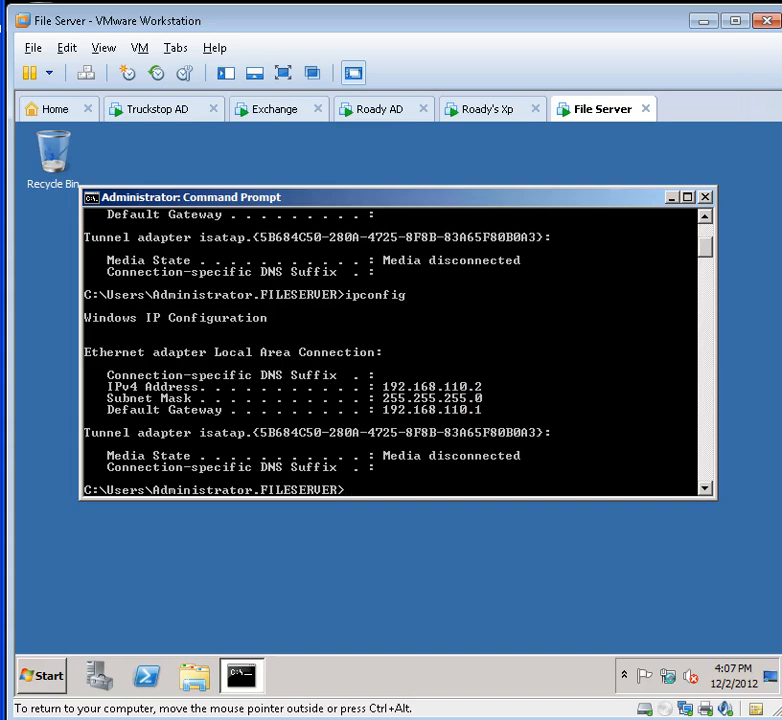
{"action": "key", "text": "ctrl+alt"}
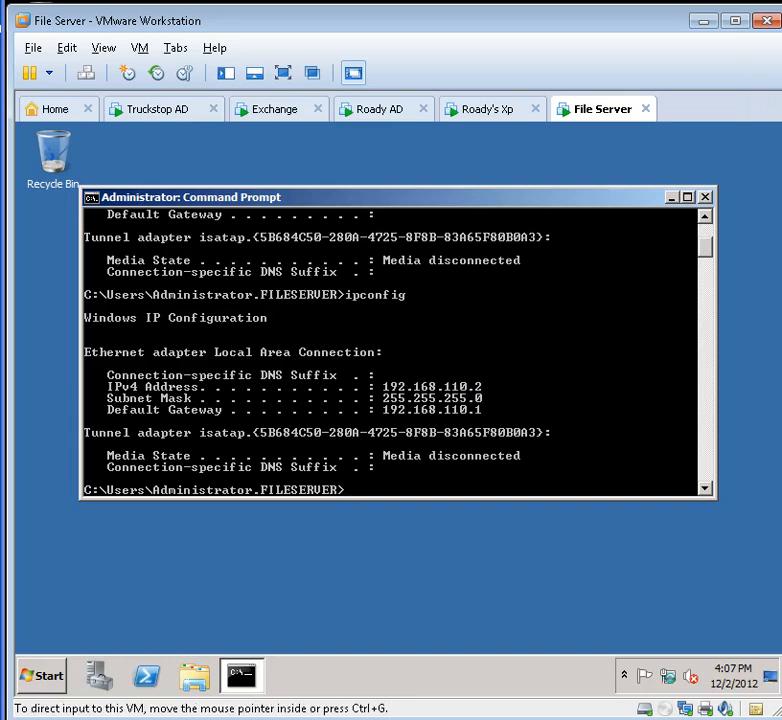